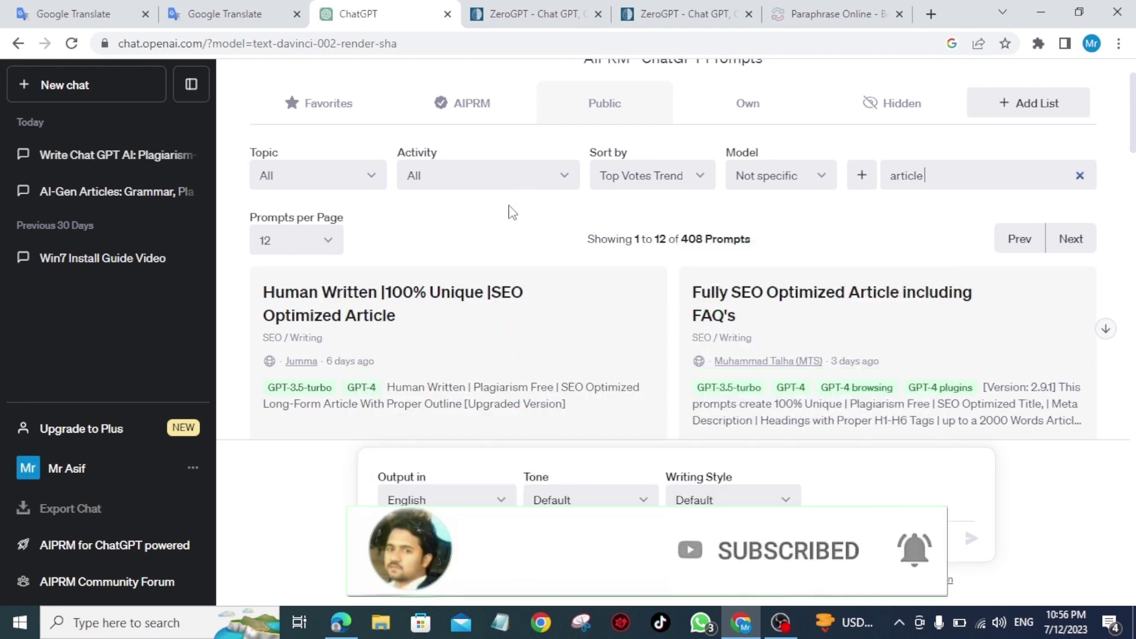
# Step: Browse the public AIPRM prompts matching "article", comparing their titles and descriptions
pyautogui.scroll(1, 513, 213)
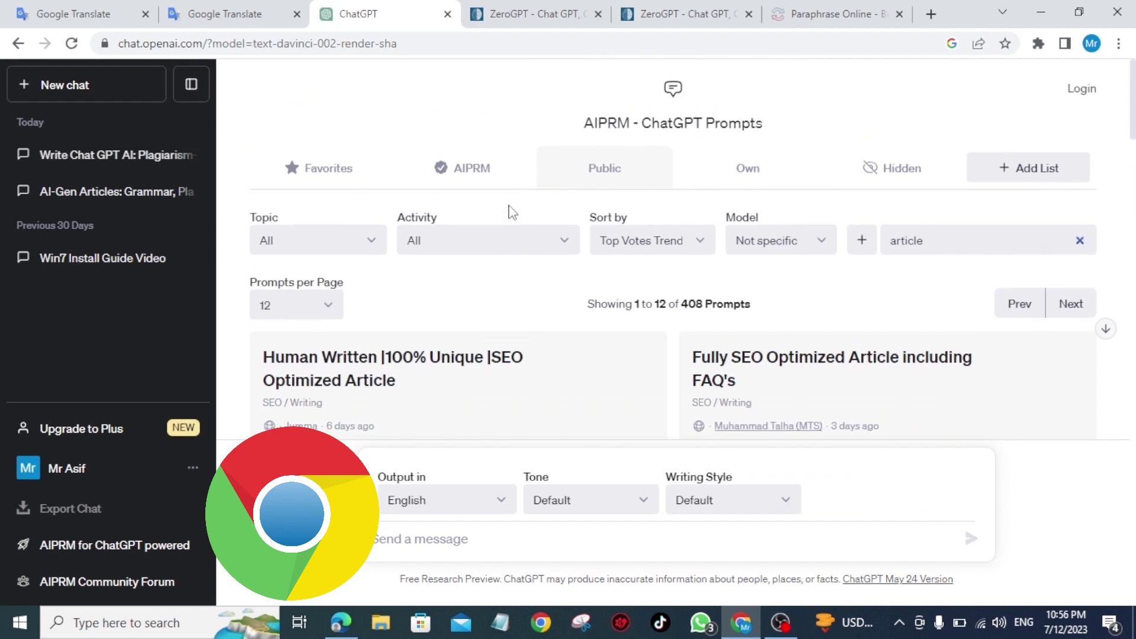
pyautogui.scroll(-4, 512, 213)
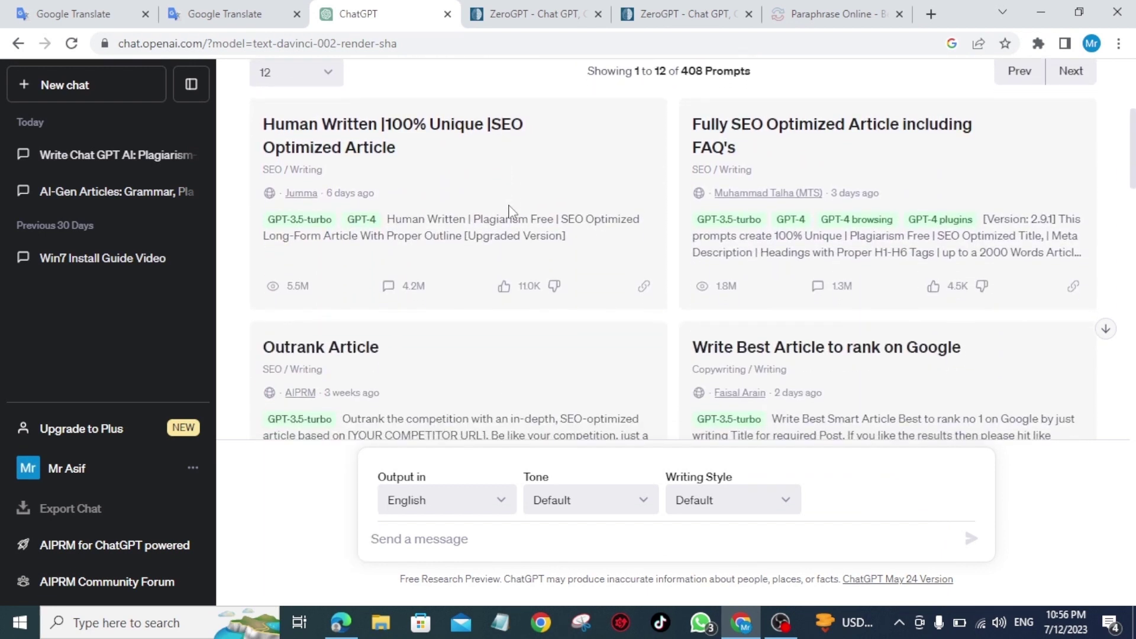
pyautogui.scroll(2, 512, 213)
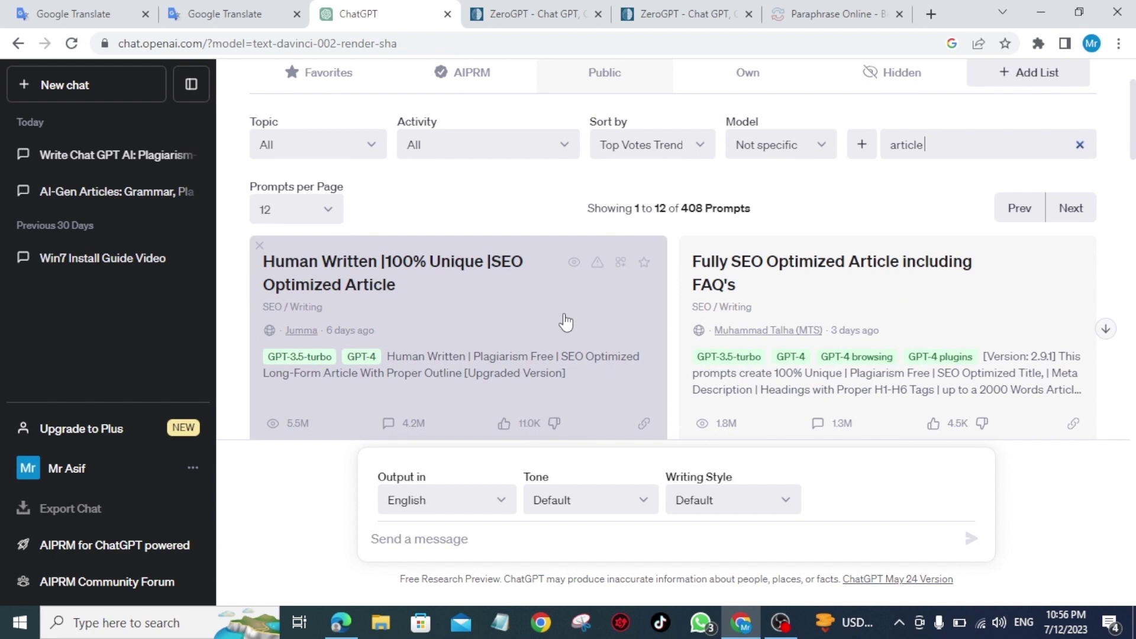
pyautogui.scroll(-4, 566, 322)
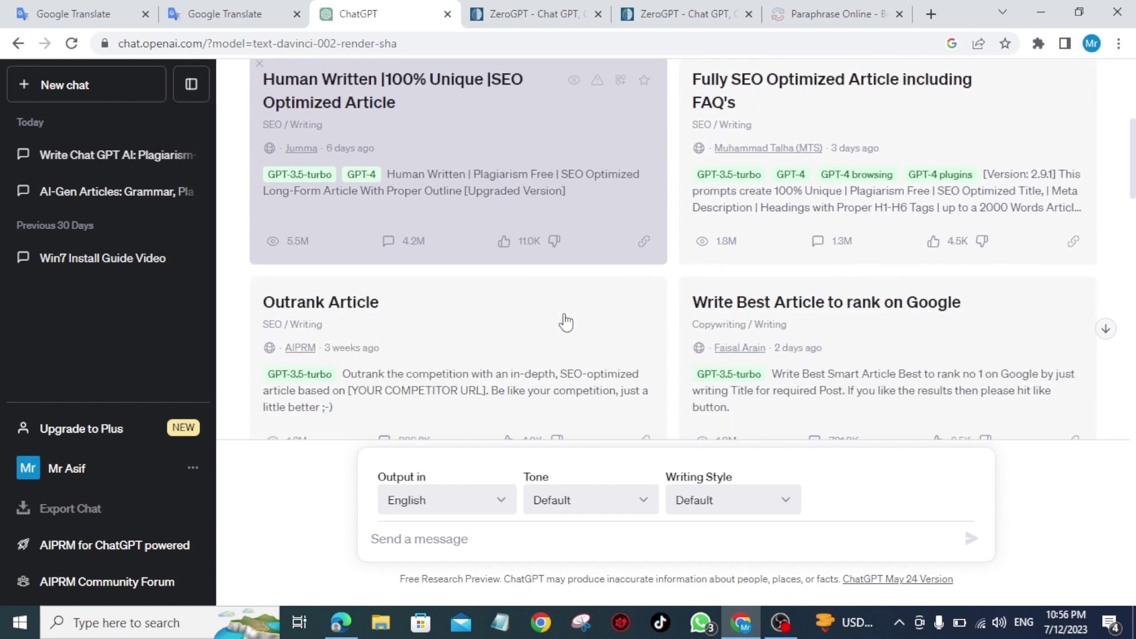
pyautogui.scroll(8, 566, 323)
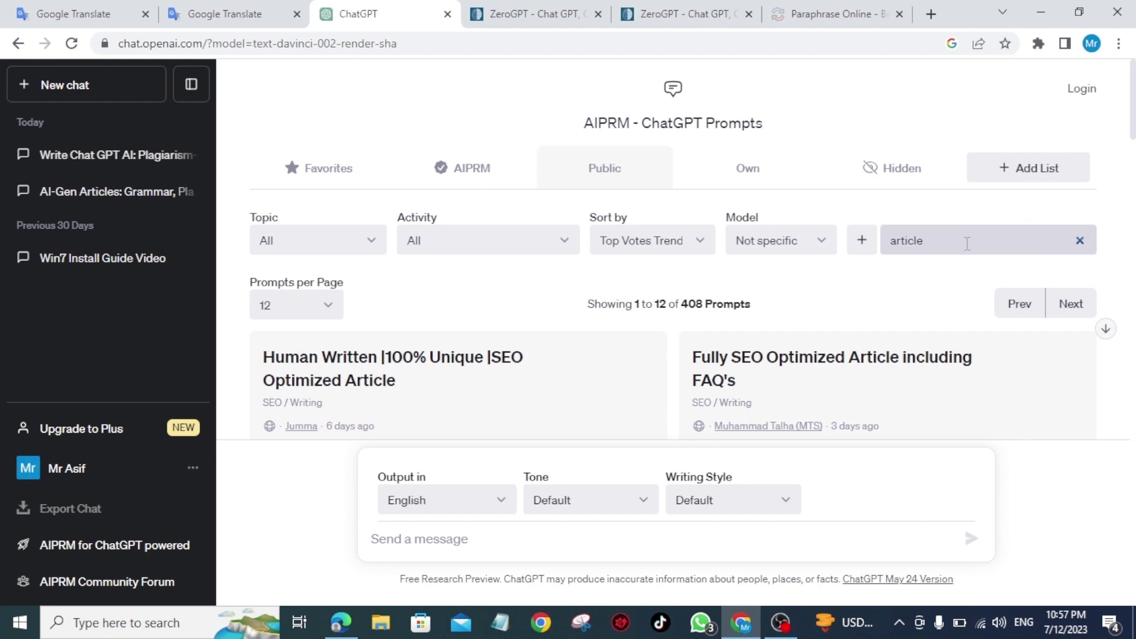
pyautogui.scroll(-2, 612, 374)
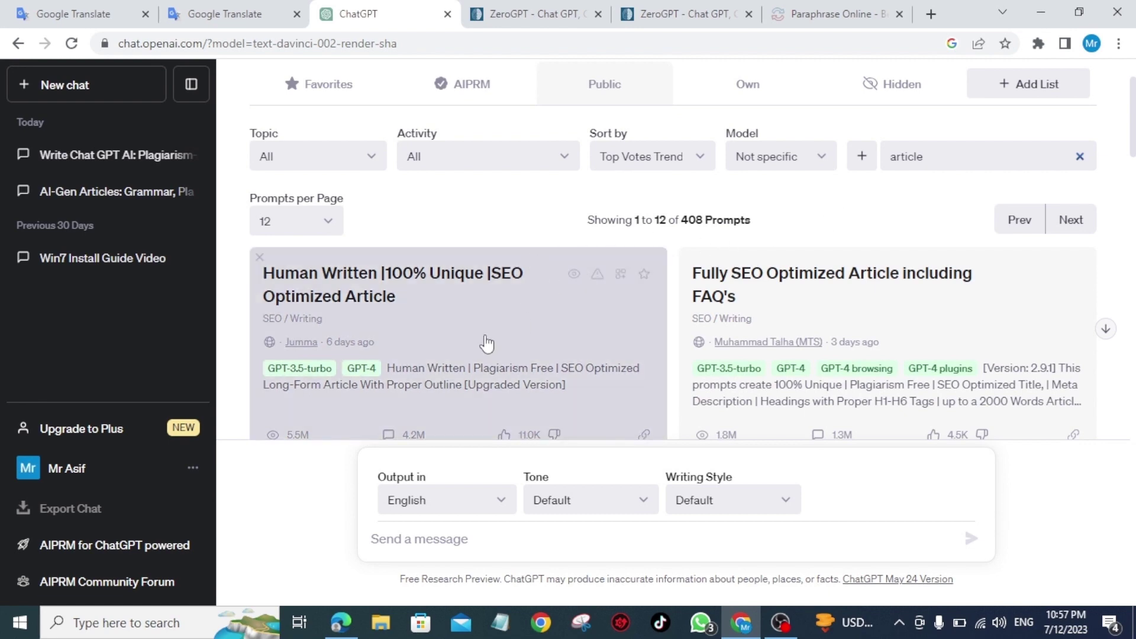
pyautogui.scroll(-2, 446, 332)
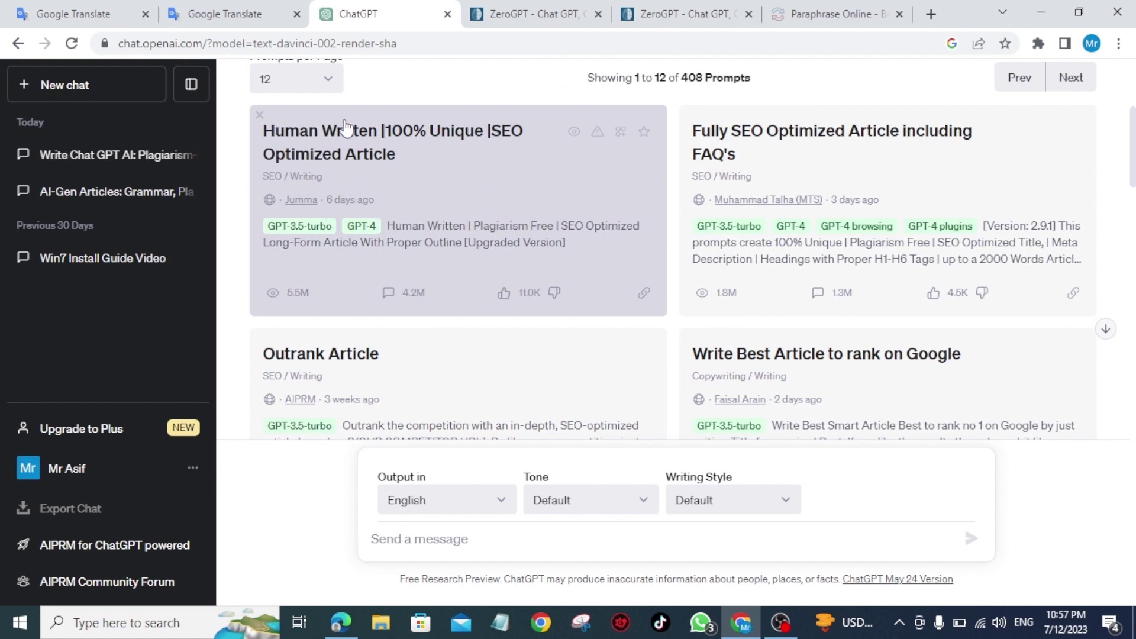
pyautogui.scroll(2, 516, 337)
pyautogui.scroll(-1, 516, 335)
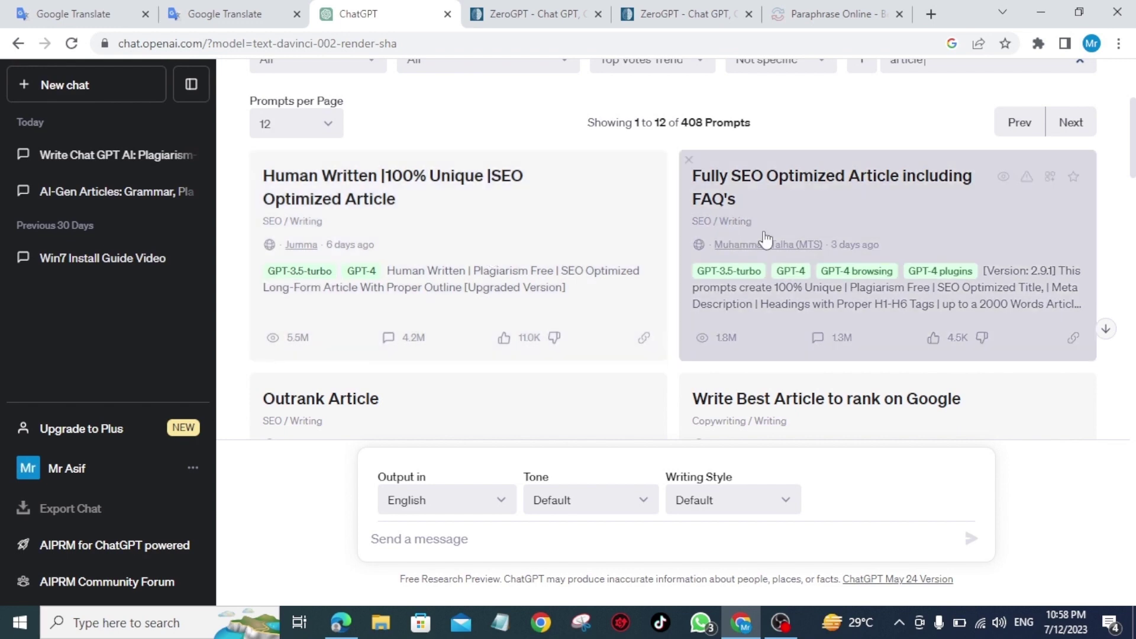
pyautogui.scroll(-10, 807, 241)
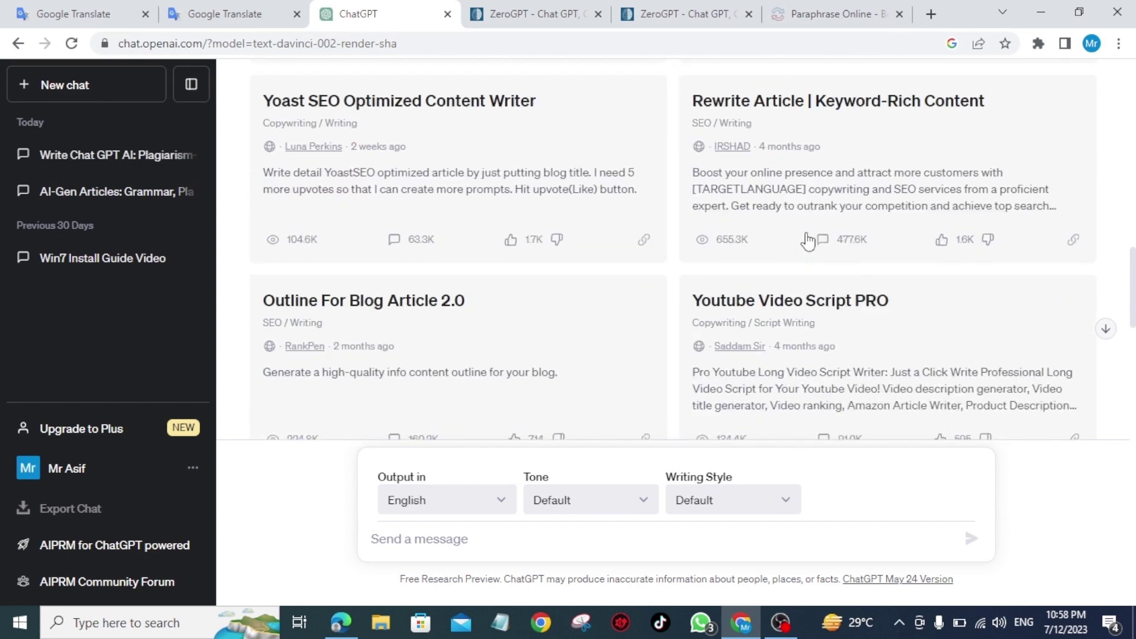
pyautogui.scroll(-5, 807, 241)
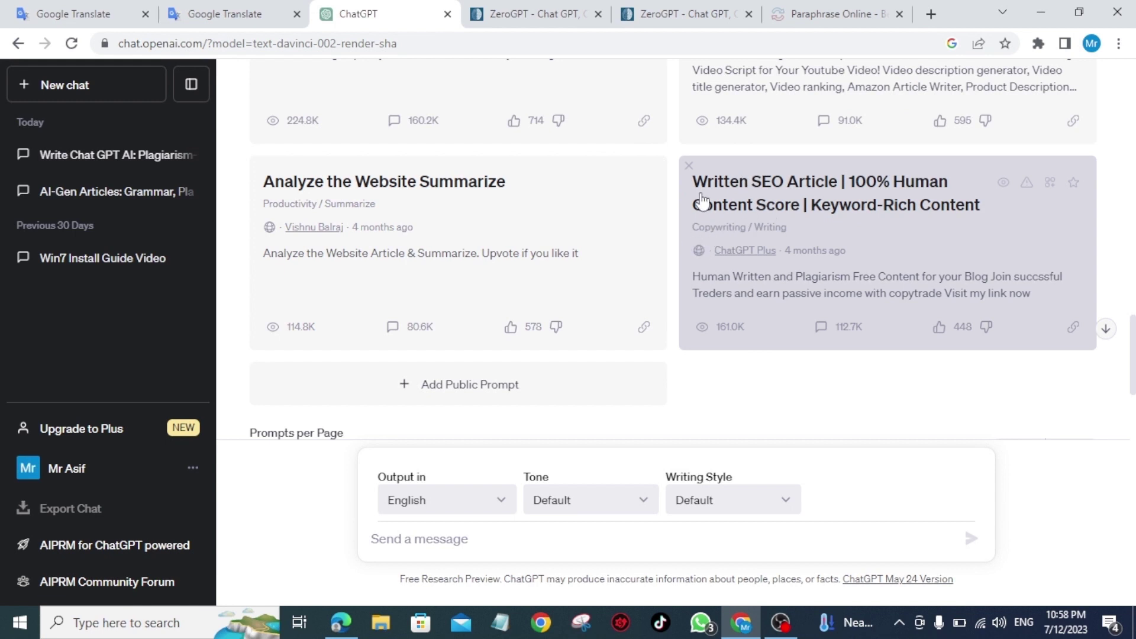
# Step: Copy the English source text "How To Chat GPT se Sahi article likhvane…" from Google Translate and return to ChatGPT
pyautogui.click(253, 13)
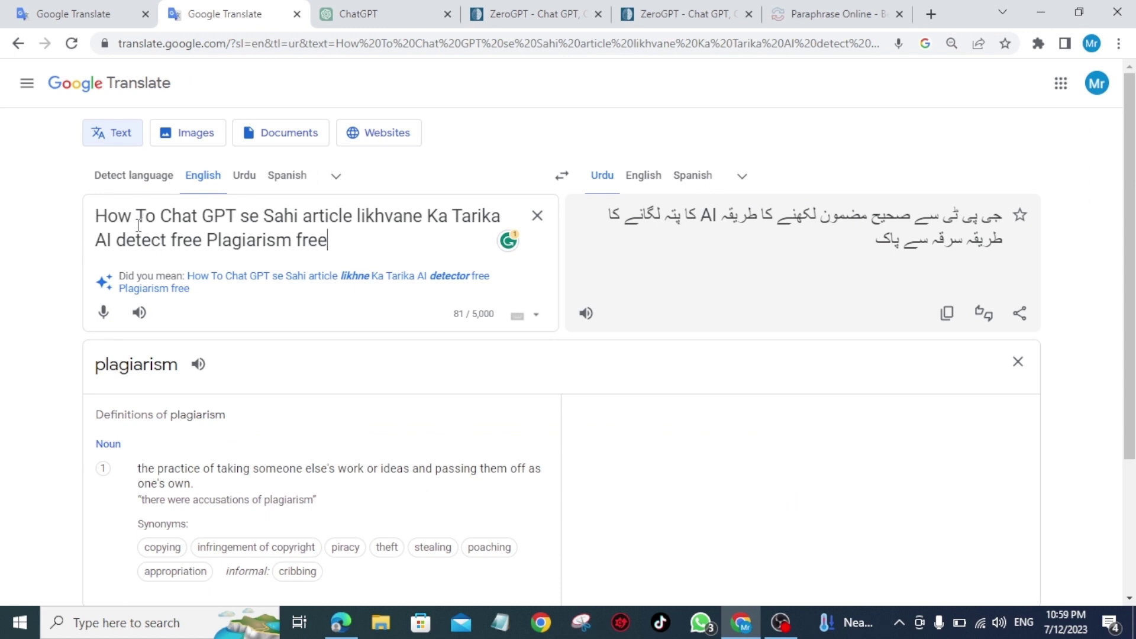
pyautogui.tripleClick(207, 222)
pyautogui.rightClick(207, 224)
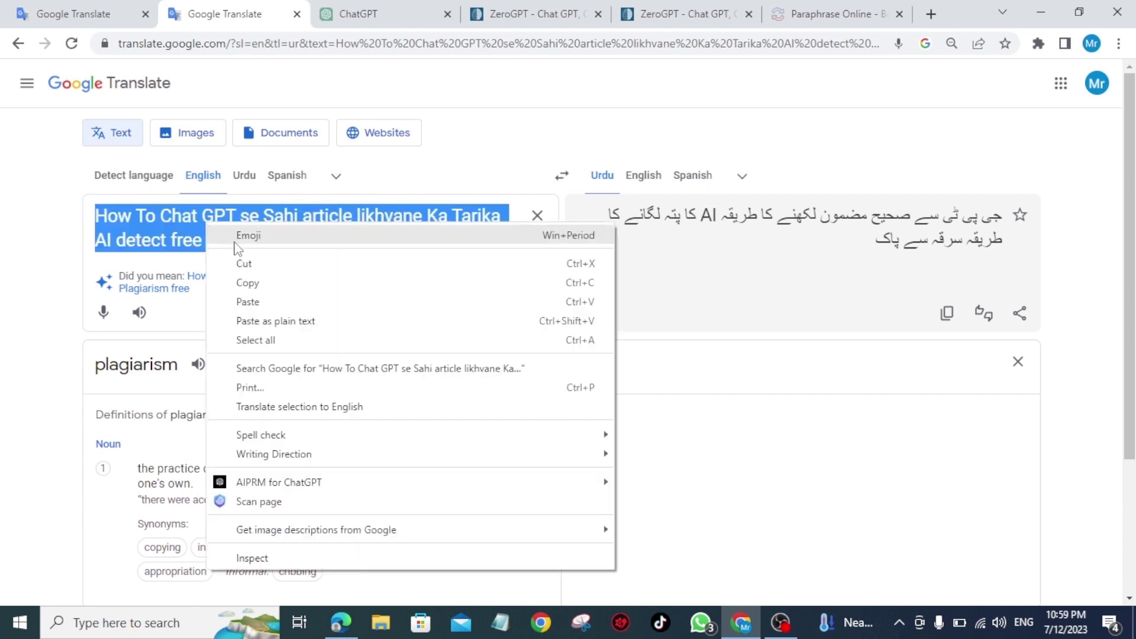
pyautogui.click(272, 283)
pyautogui.click(421, 13)
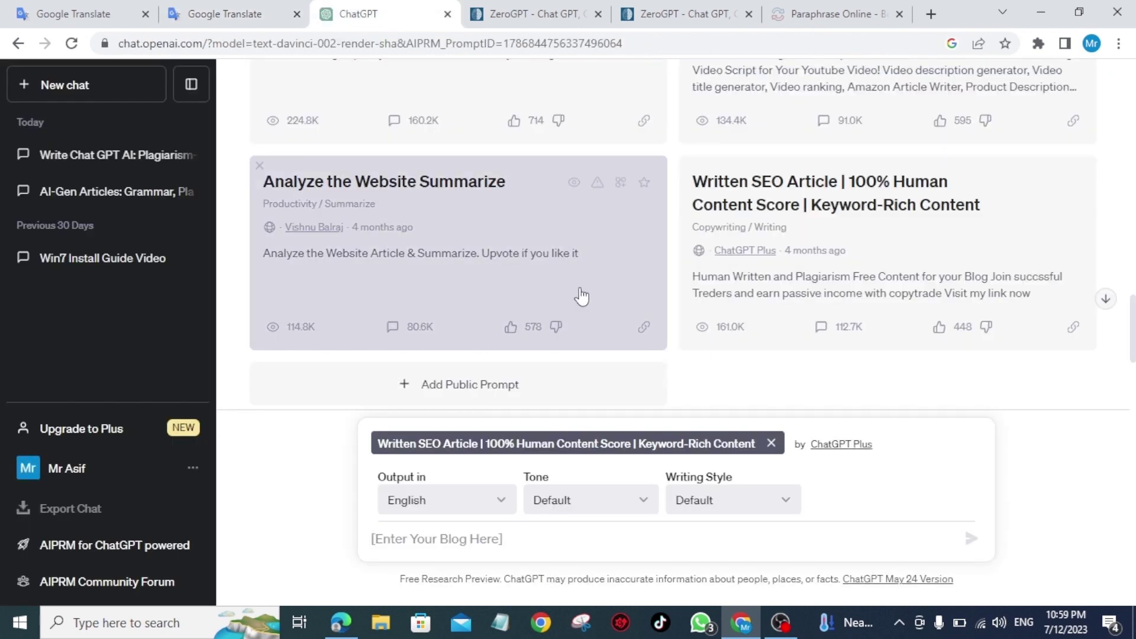
# Step: Generate an article from the copied title using the "Human Written |100% Unique |SEO Optimized Article" prompt
pyautogui.scroll(5, 414, 101)
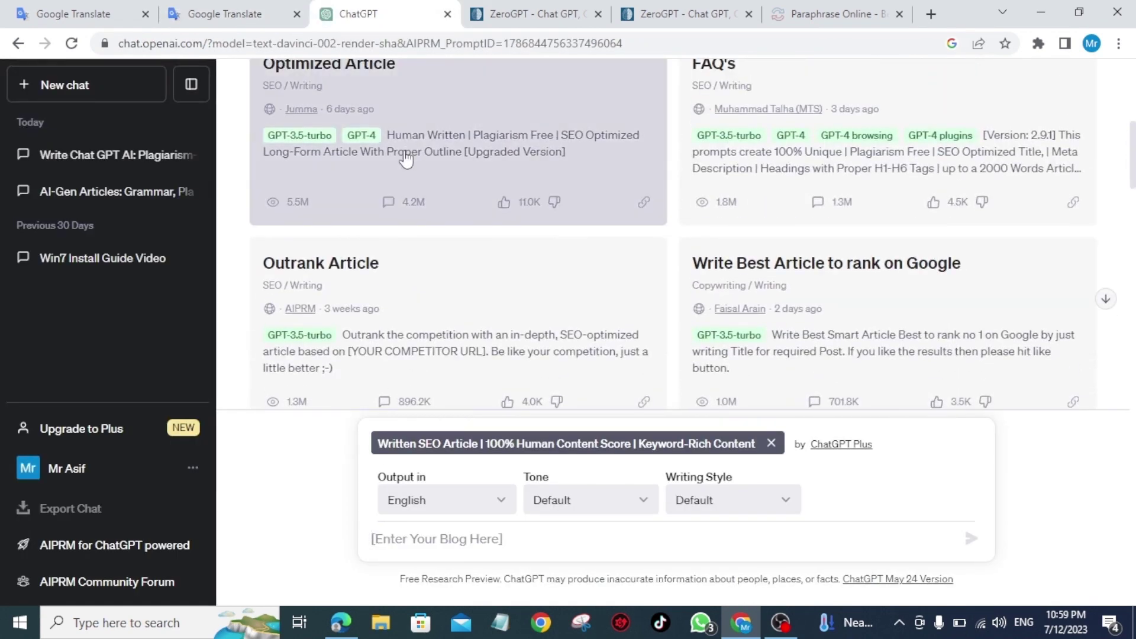
pyautogui.scroll(5, 406, 159)
pyautogui.scroll(-4, 406, 159)
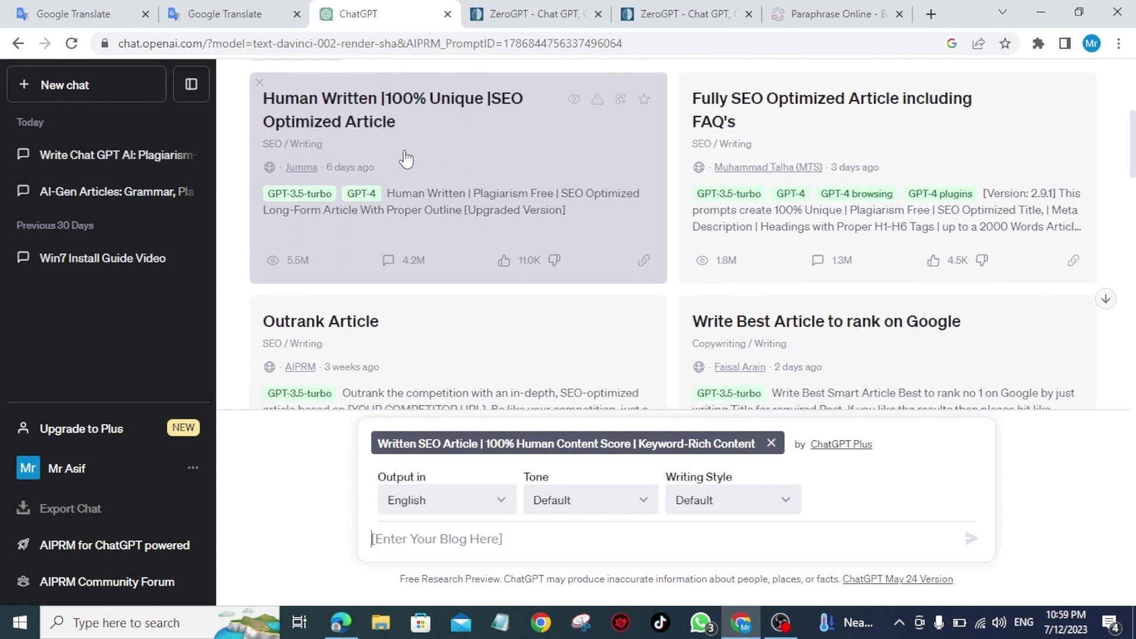
pyautogui.click(407, 159)
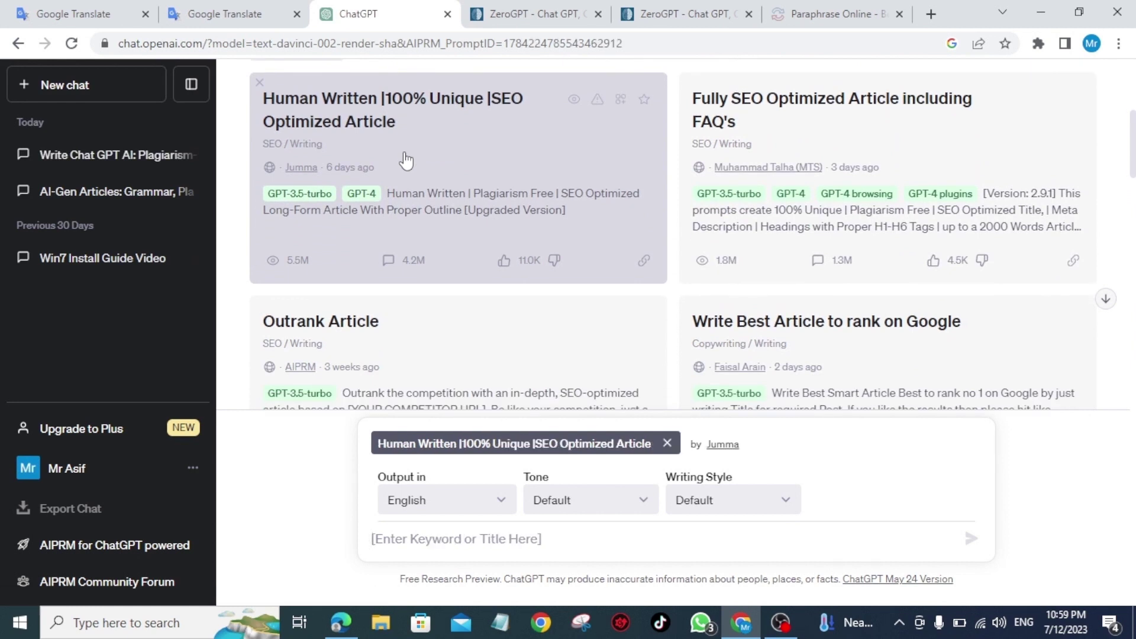
pyautogui.rightClick(417, 539)
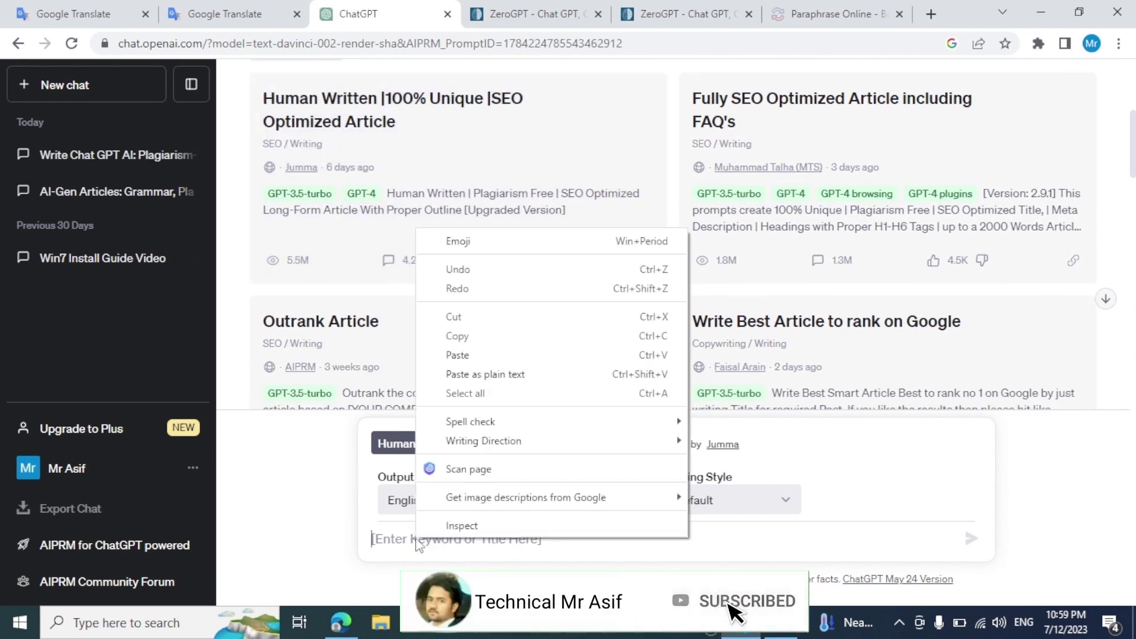
pyautogui.click(457, 355)
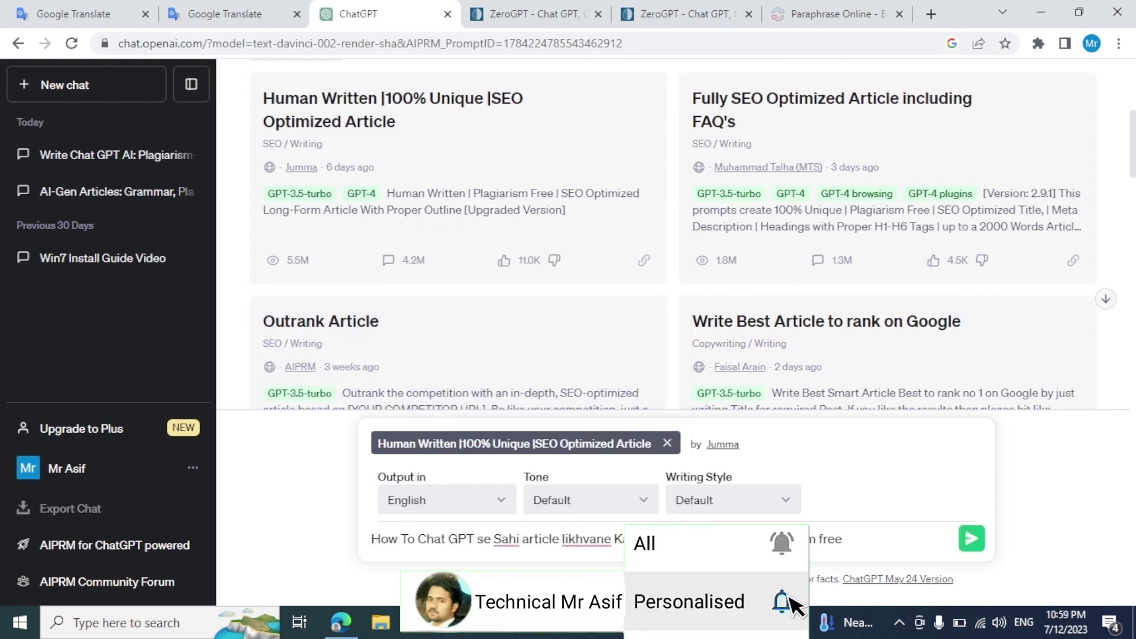
pyautogui.click(971, 539)
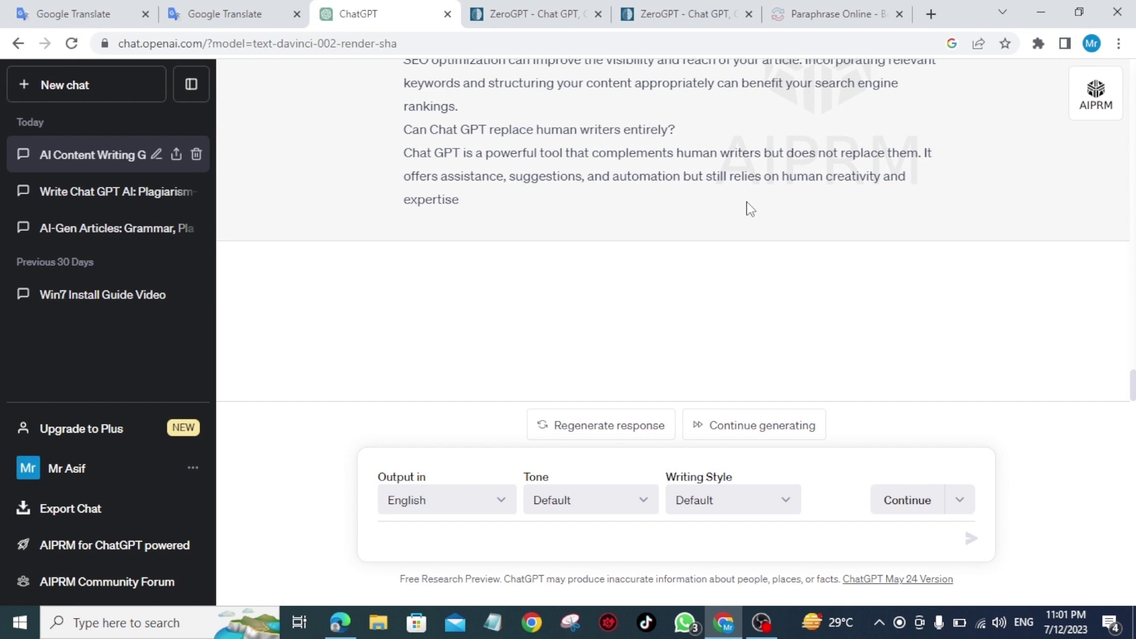
# Step: Review the generated article, including its FAQs, conclusion and numbered step sections
pyautogui.scroll(7, 751, 208)
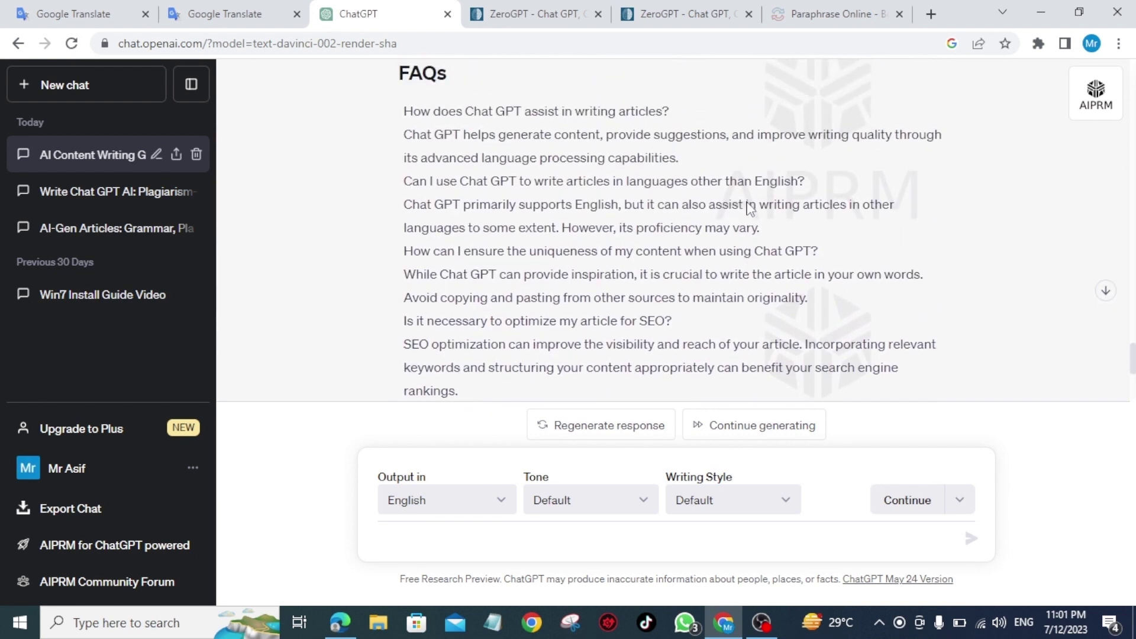
pyautogui.scroll(10, 751, 208)
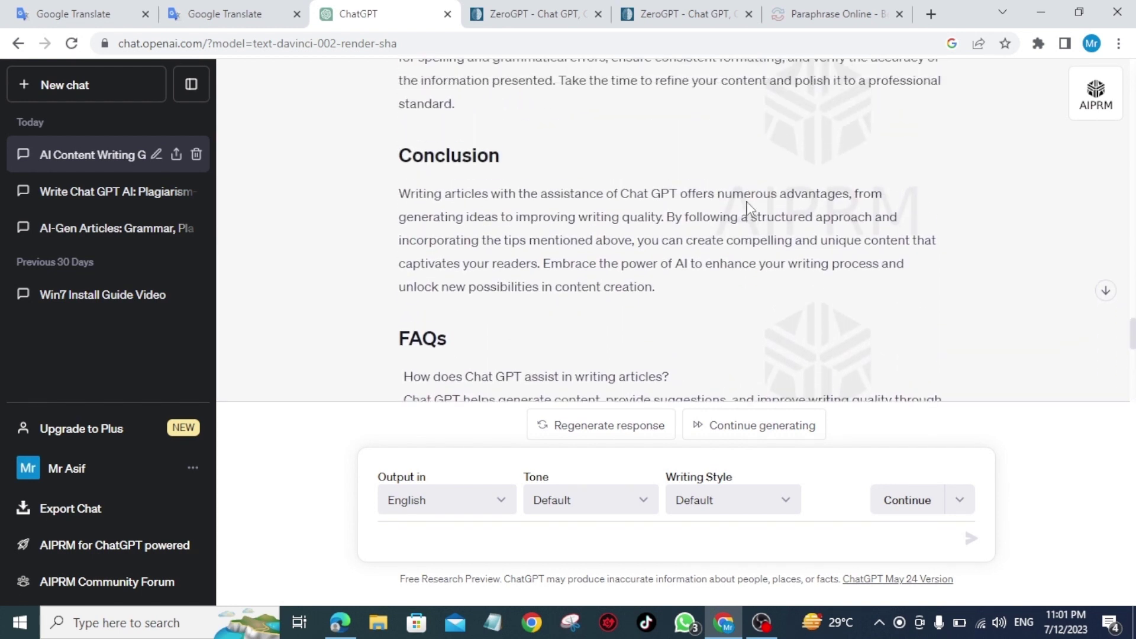
pyautogui.scroll(3, 751, 208)
pyautogui.scroll(-20, 750, 208)
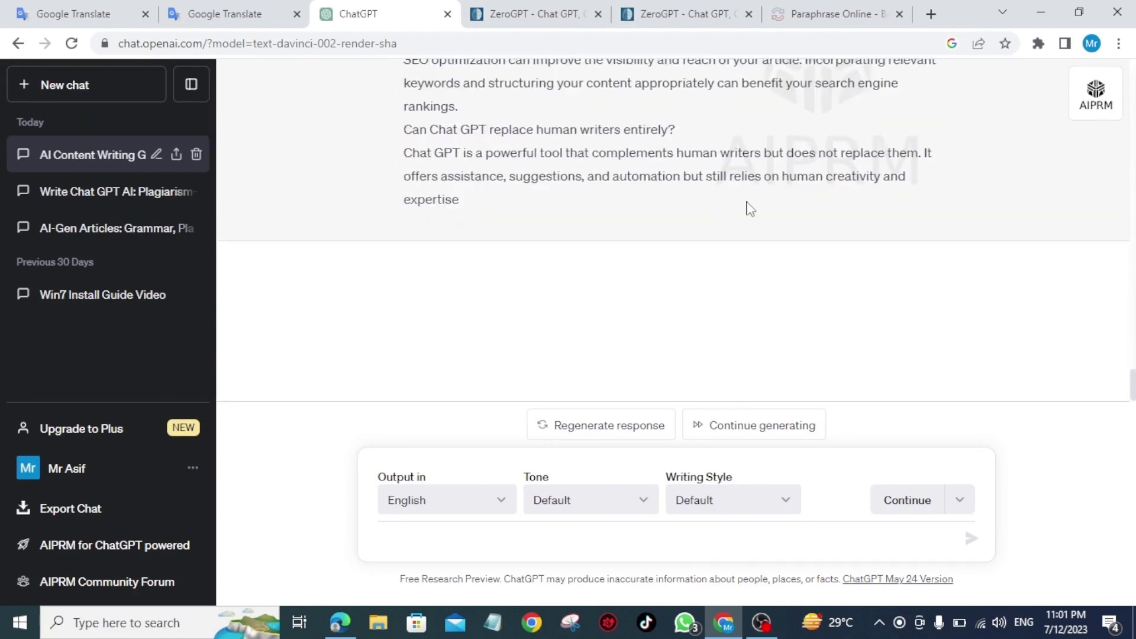
pyautogui.scroll(3, 751, 208)
pyautogui.scroll(20, 749, 208)
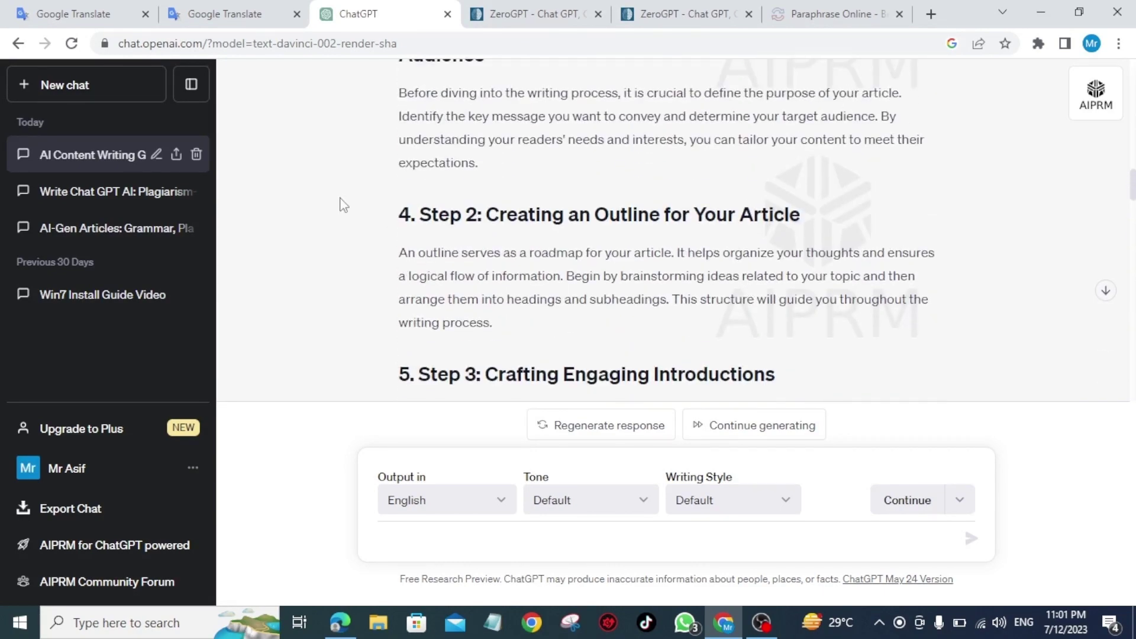
# Step: In a new chat, generate an article from the copied title using the "Written SEO Article | 100% Human Content Score | Keyword-Rich Content" prompt
pyautogui.click(88, 89)
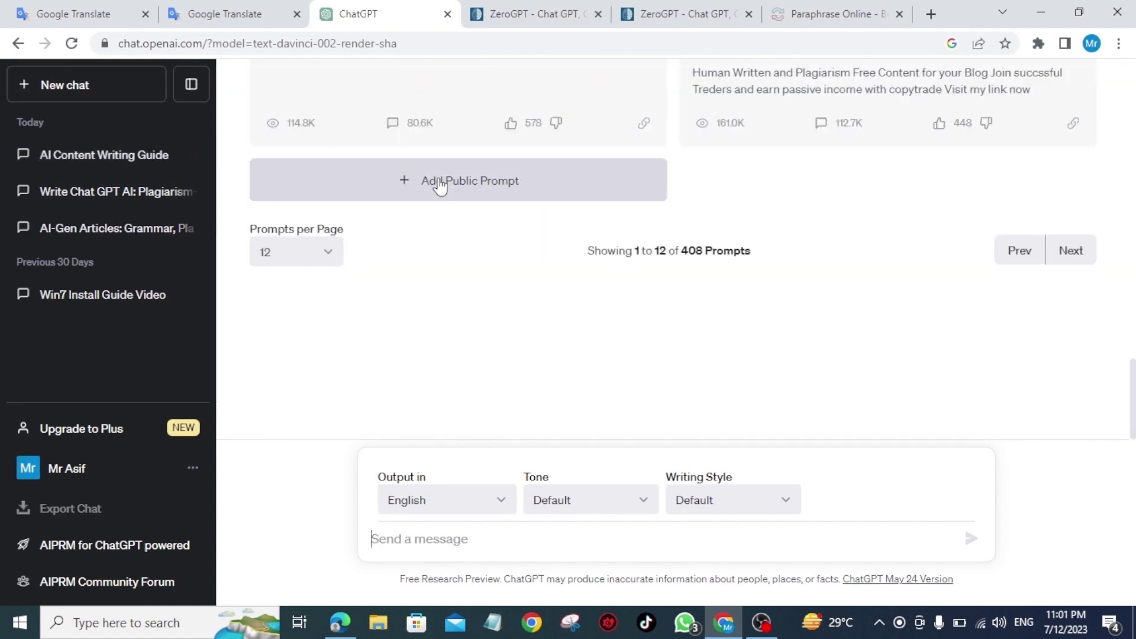
pyautogui.scroll(5, 533, 249)
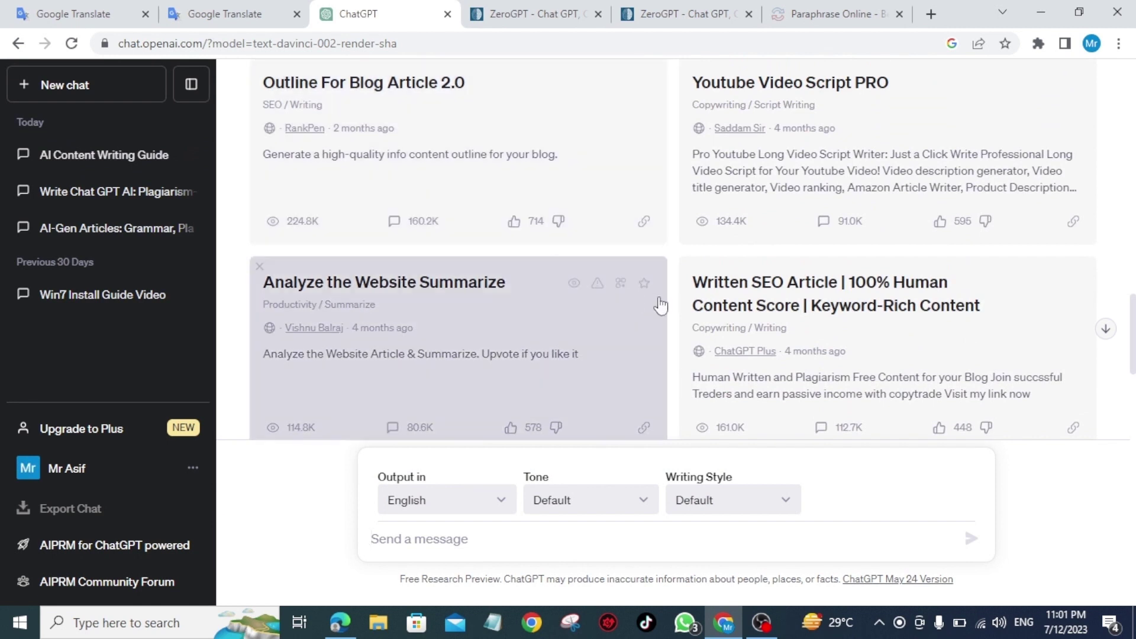
pyautogui.scroll(-1, 870, 350)
pyautogui.scroll(-2, 870, 350)
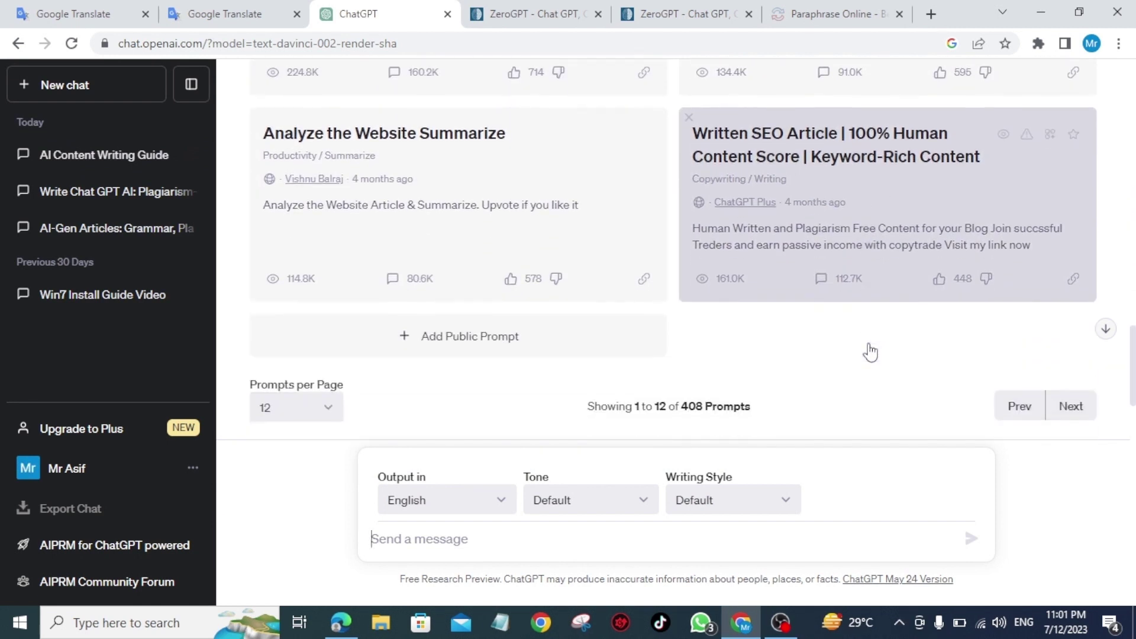
pyautogui.click(856, 204)
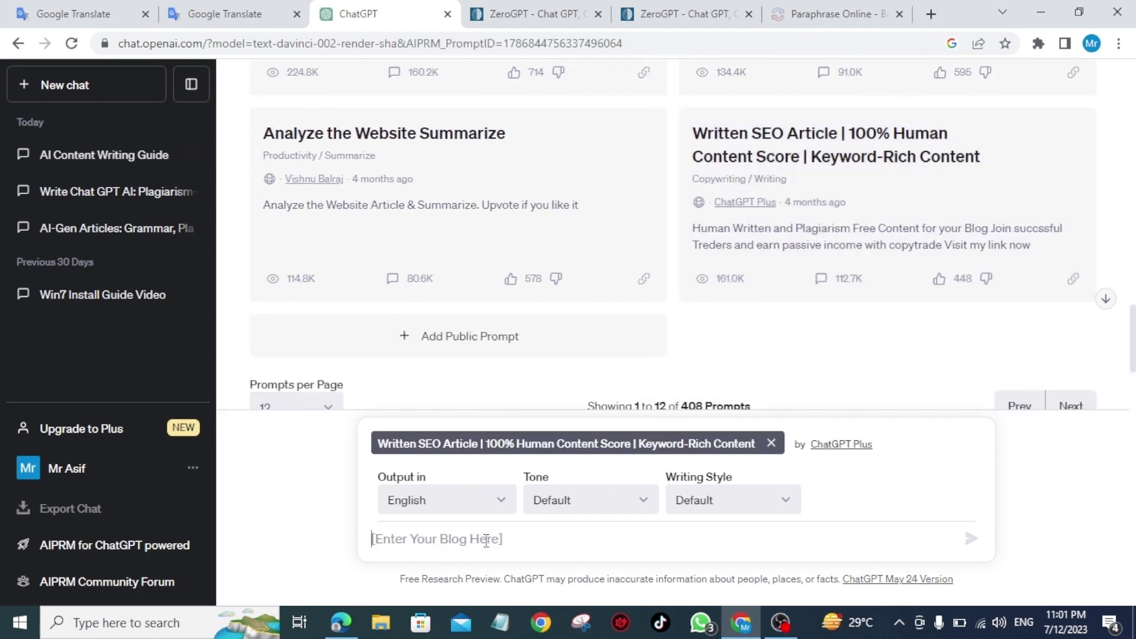
pyautogui.rightClick(486, 539)
pyautogui.click(540, 358)
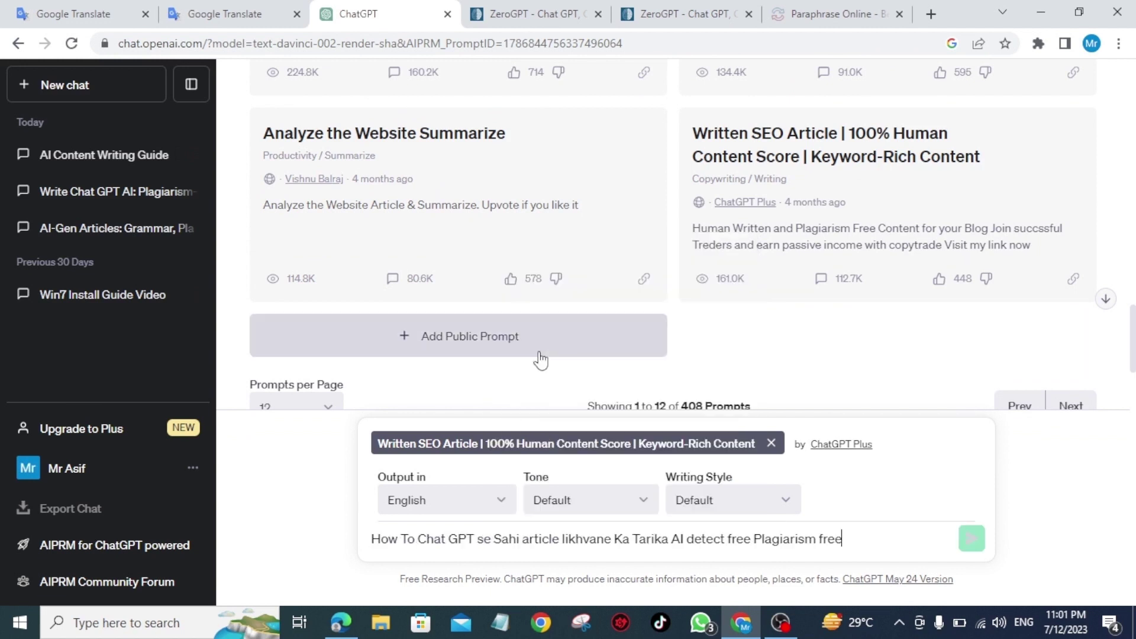
pyautogui.click(982, 544)
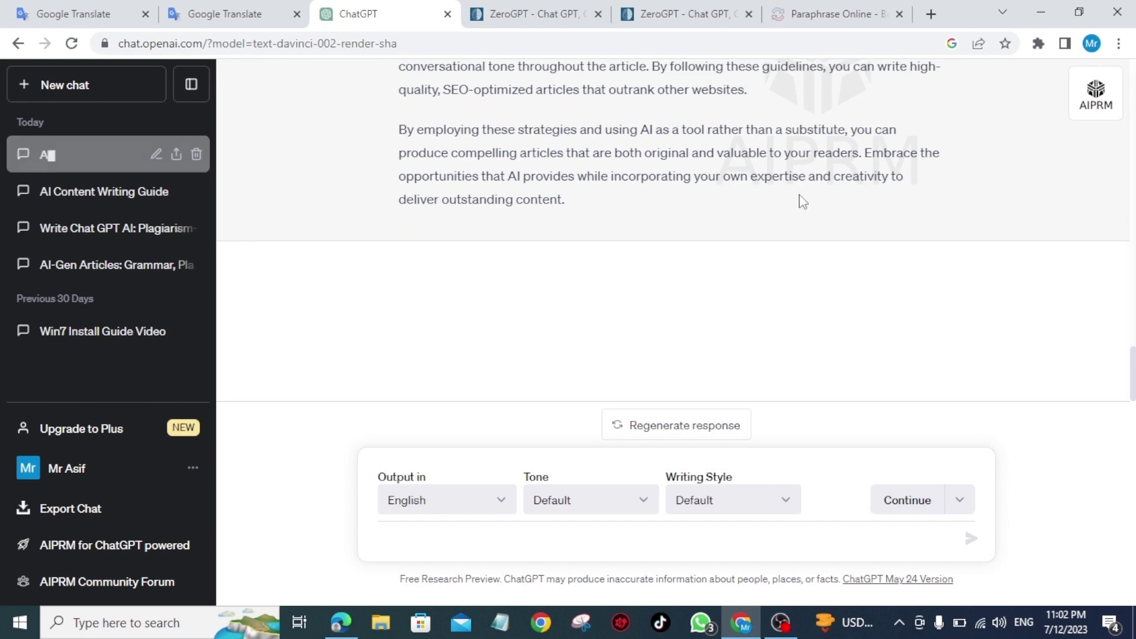
# Step: Review the new article back to its beginning and copy the whole response
pyautogui.scroll(5, 804, 195)
pyautogui.scroll(15, 803, 195)
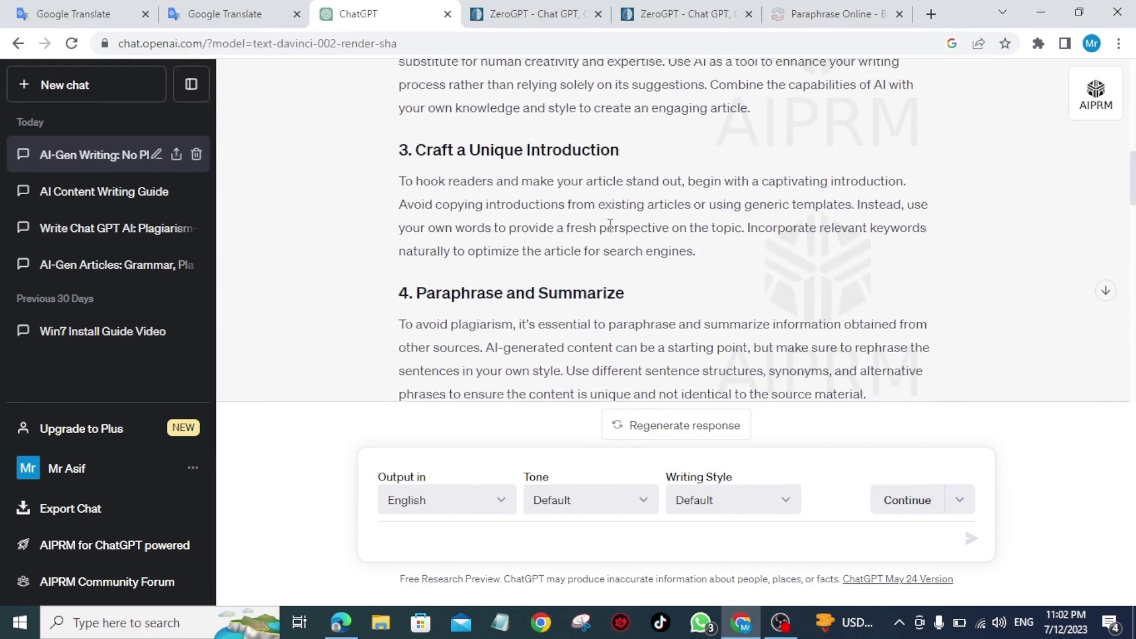
pyautogui.scroll(10, 610, 225)
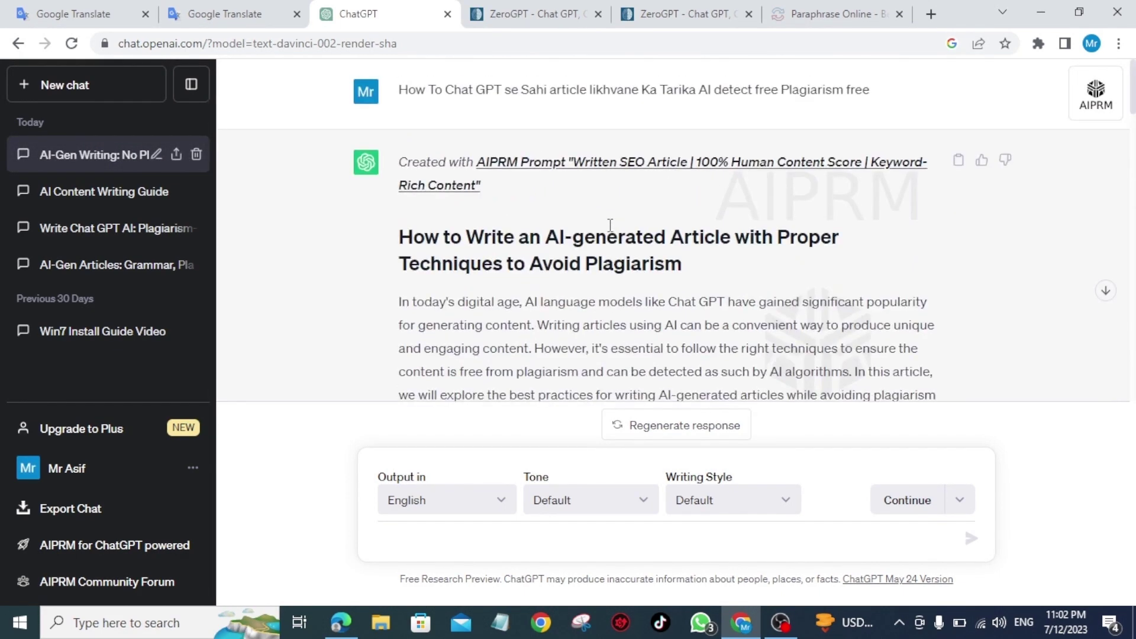
pyautogui.click(959, 161)
# Step: Switch to ZeroGPT and replace the old text in the detection box with the copied article
pyautogui.click(534, 14)
pyautogui.scroll(5, 510, 284)
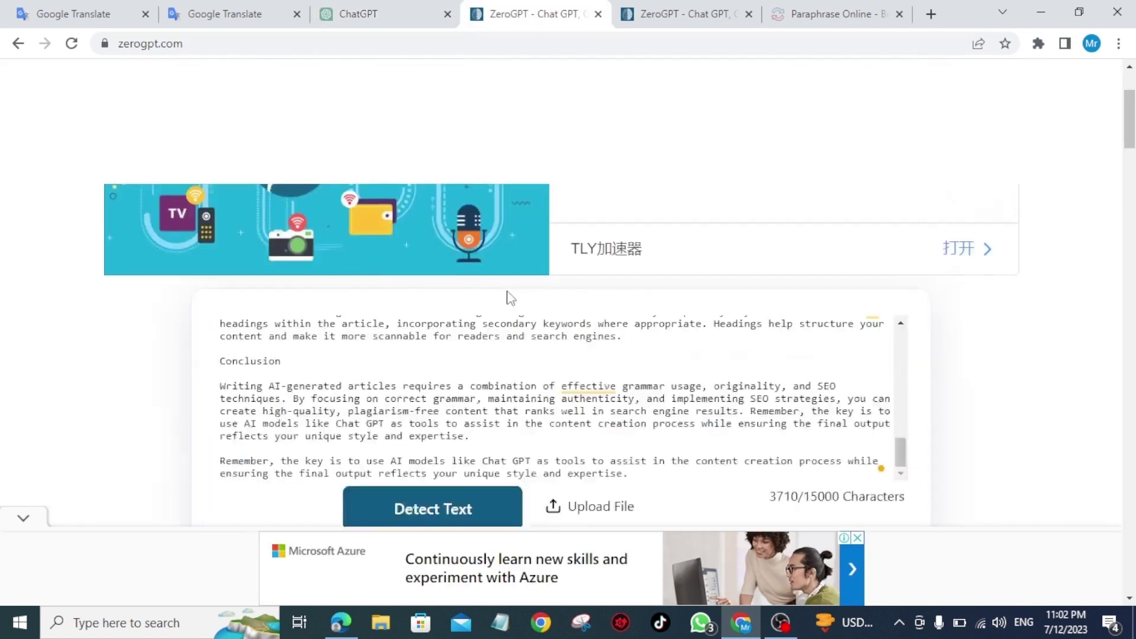
pyautogui.scroll(-5, 511, 298)
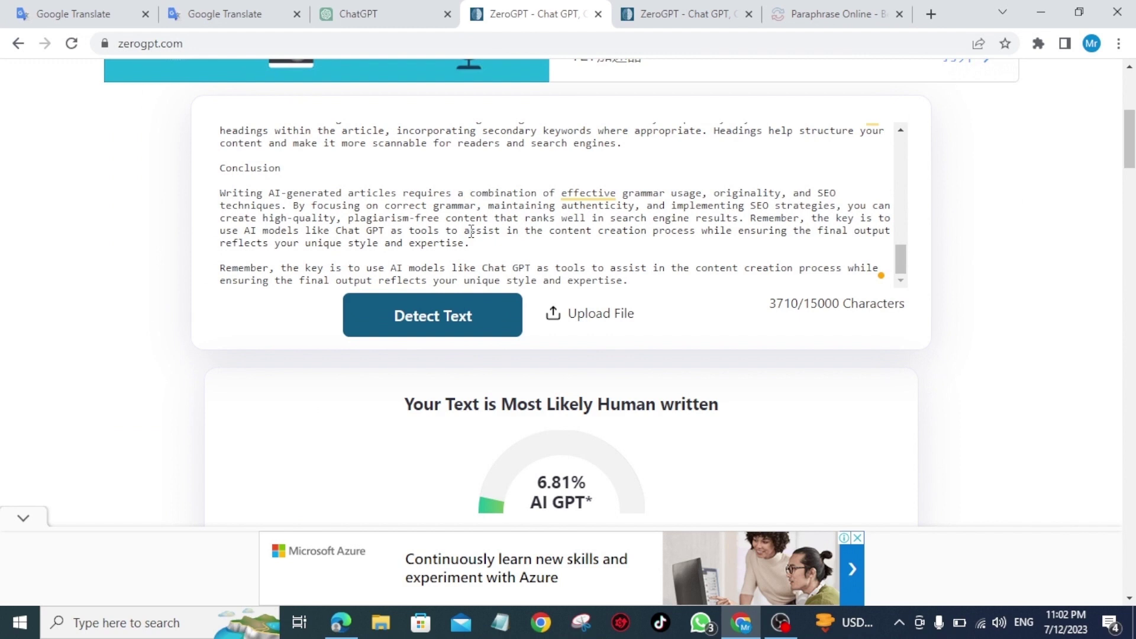
pyautogui.hotkey('ctrl', 'a')
pyautogui.press('BackSpace')
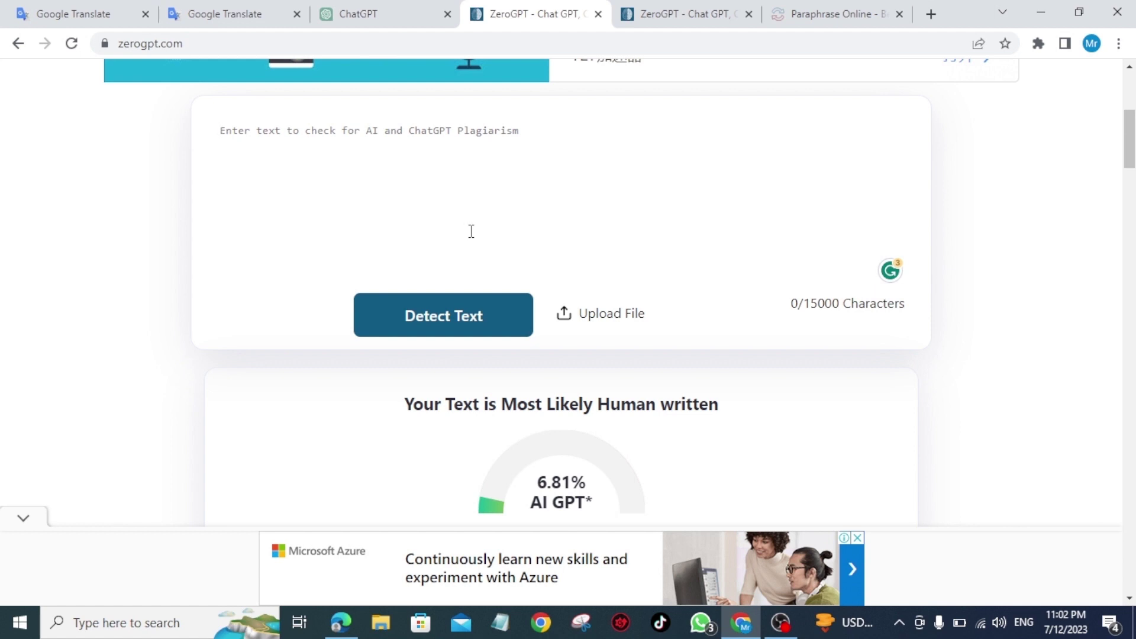
pyautogui.hotkey('ctrl', 'v')
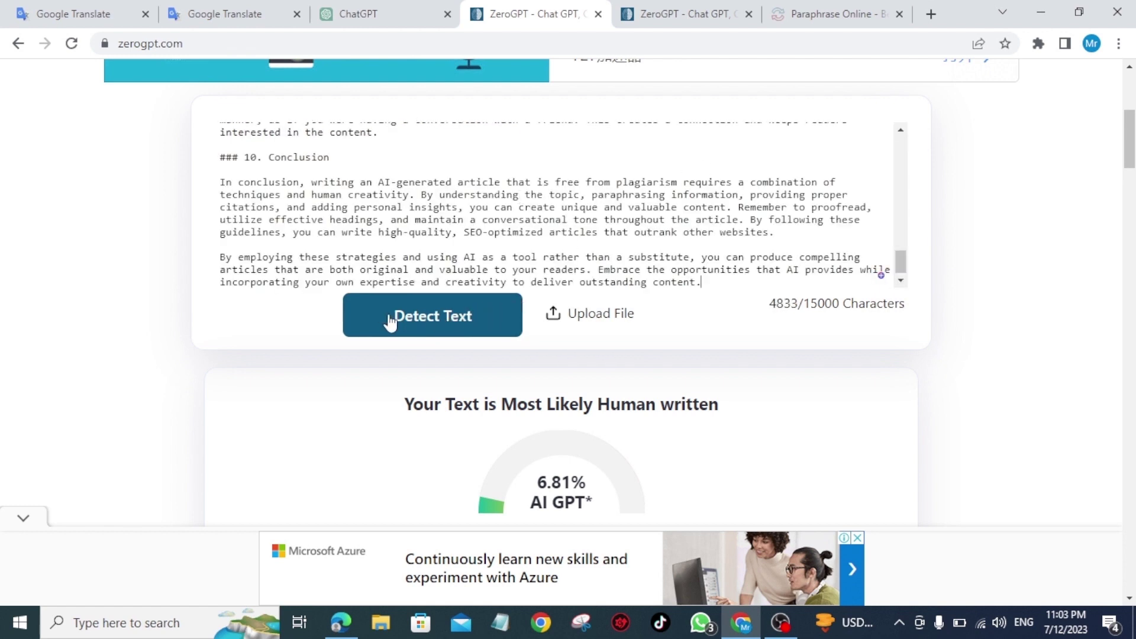
# Step: Run the AI detection on the pasted article and examine the score and the highlighted sentences down to the conclusion
pyautogui.click(442, 330)
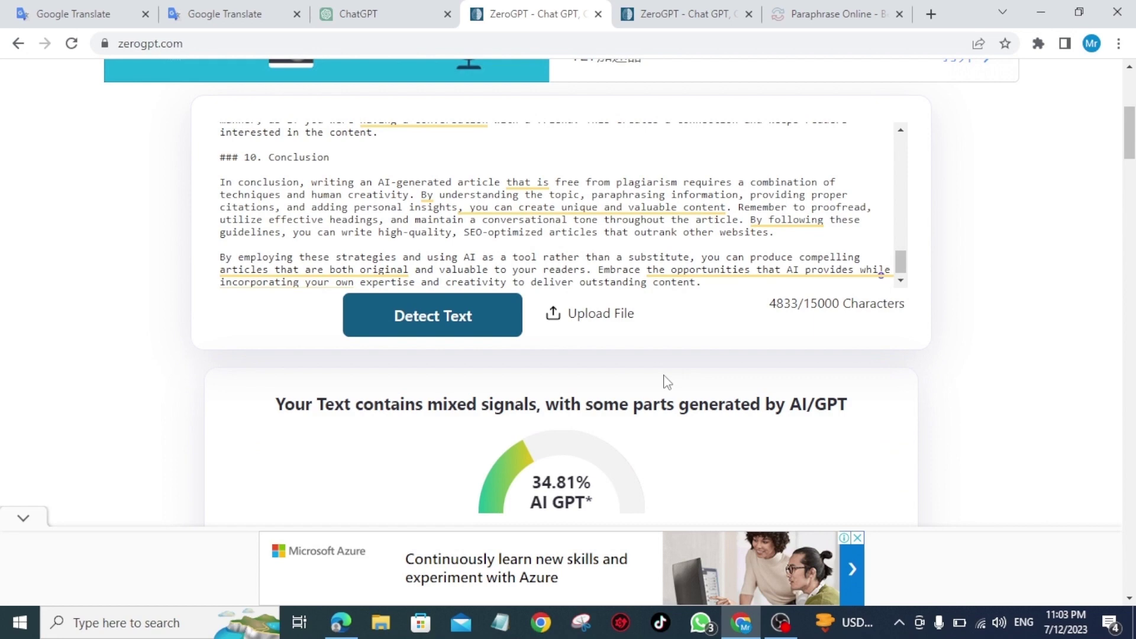
pyautogui.scroll(-4, 665, 381)
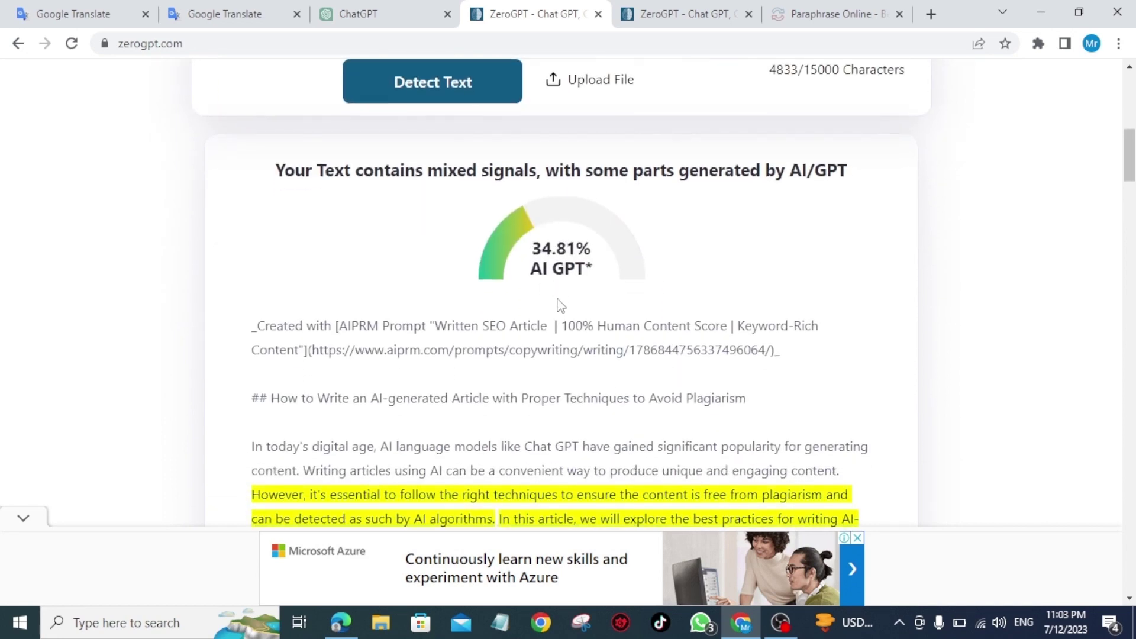
pyautogui.scroll(-10, 561, 304)
pyautogui.scroll(-11, 561, 304)
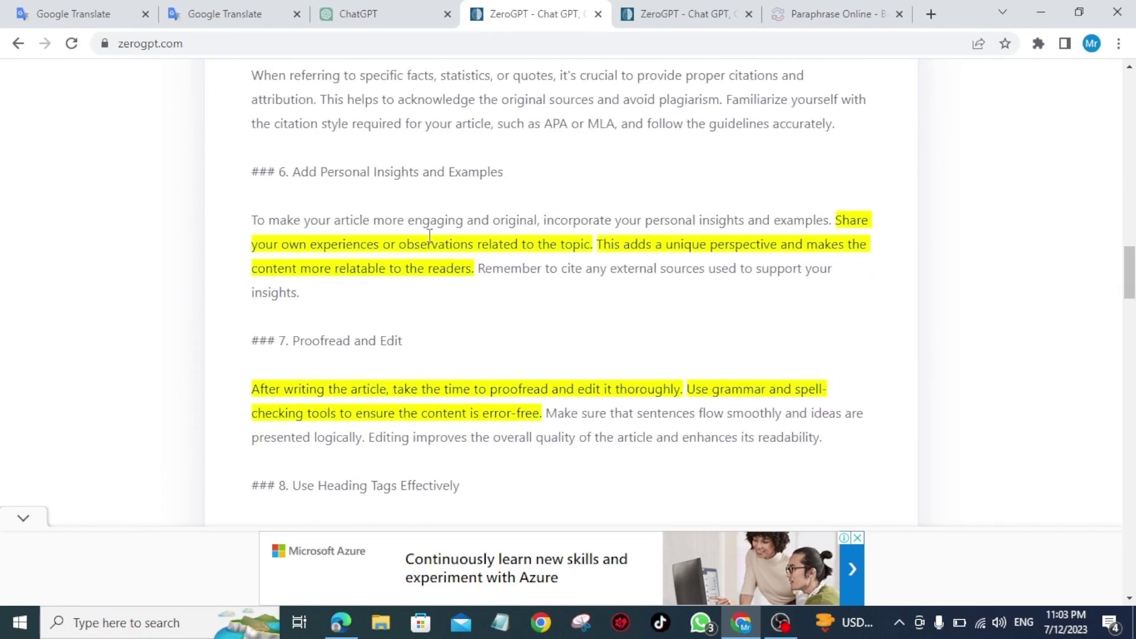
pyautogui.scroll(-5, 435, 348)
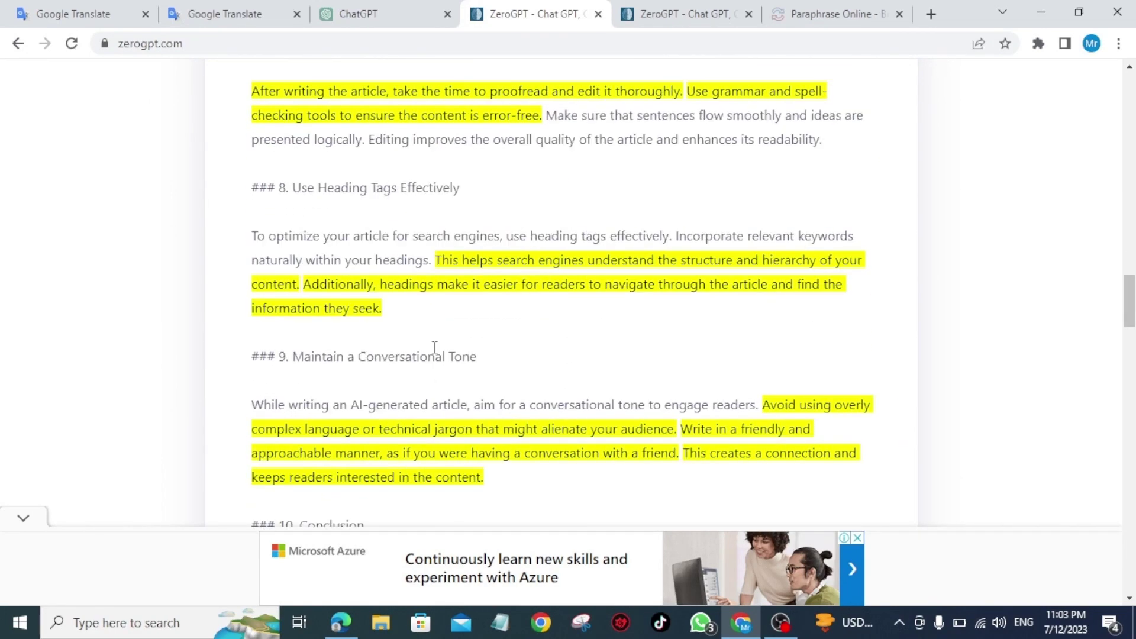
pyautogui.scroll(-3, 435, 348)
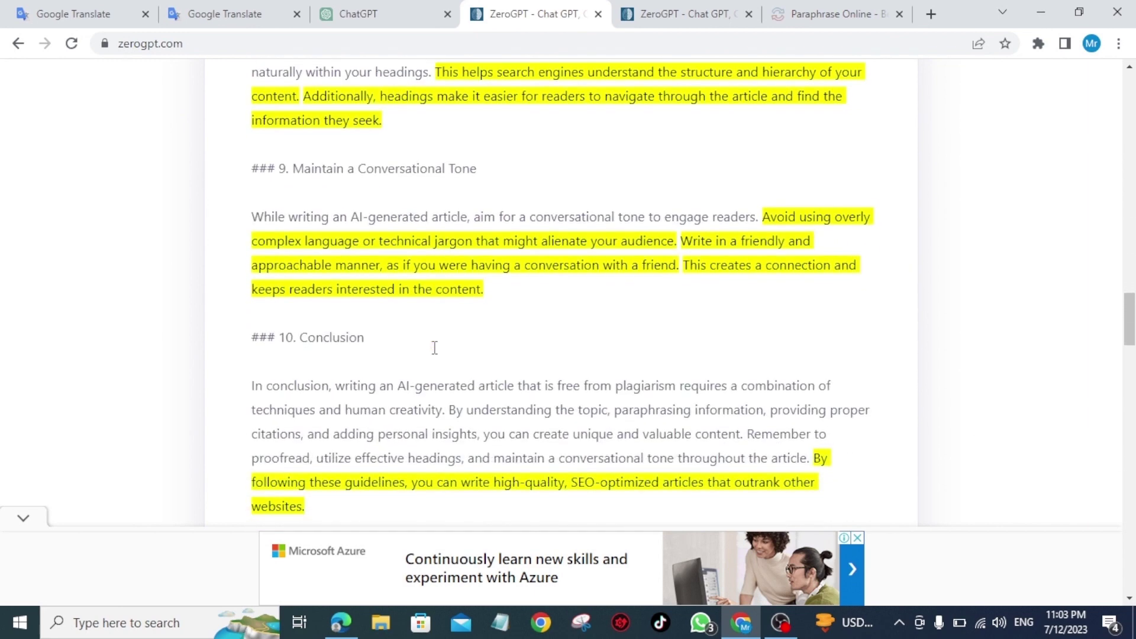
pyautogui.scroll(1, 436, 352)
pyautogui.scroll(-2, 436, 353)
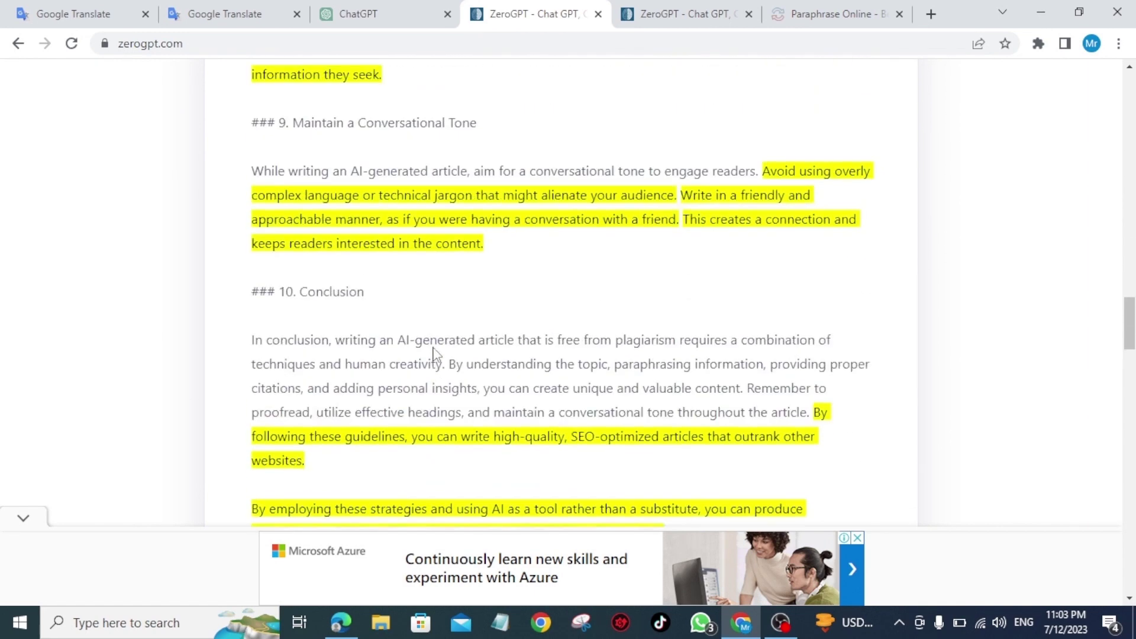
pyautogui.scroll(5, 437, 353)
pyautogui.scroll(20, 436, 353)
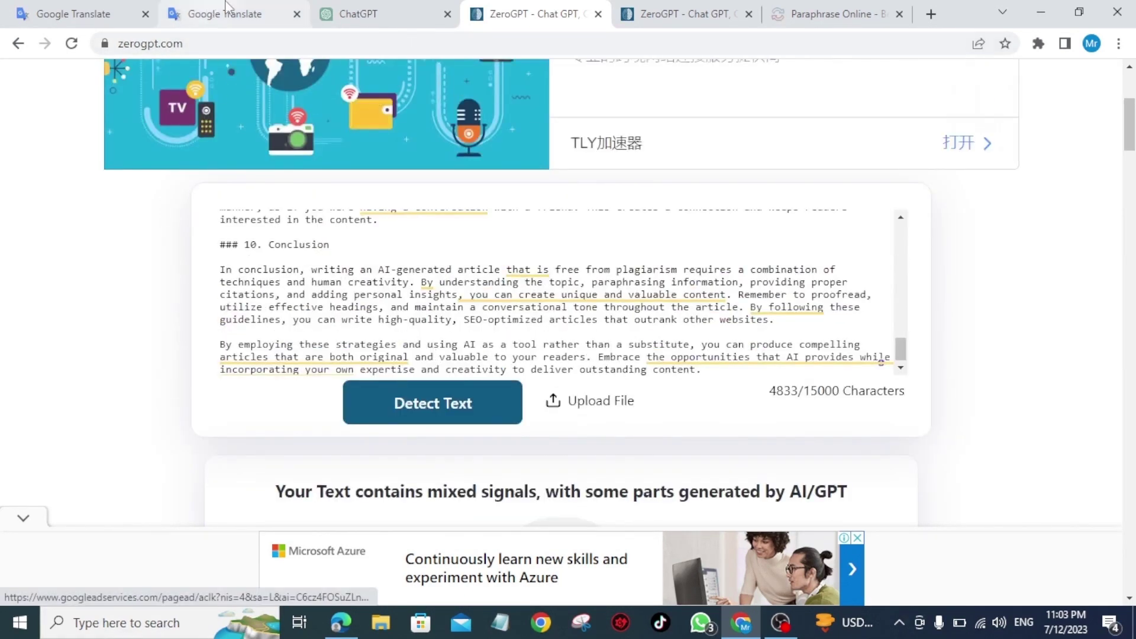
# Step: Switch to ChatGPT and open the earlier "AI Content Writing Guide" chat at the beginning of its article
pyautogui.click(370, 9)
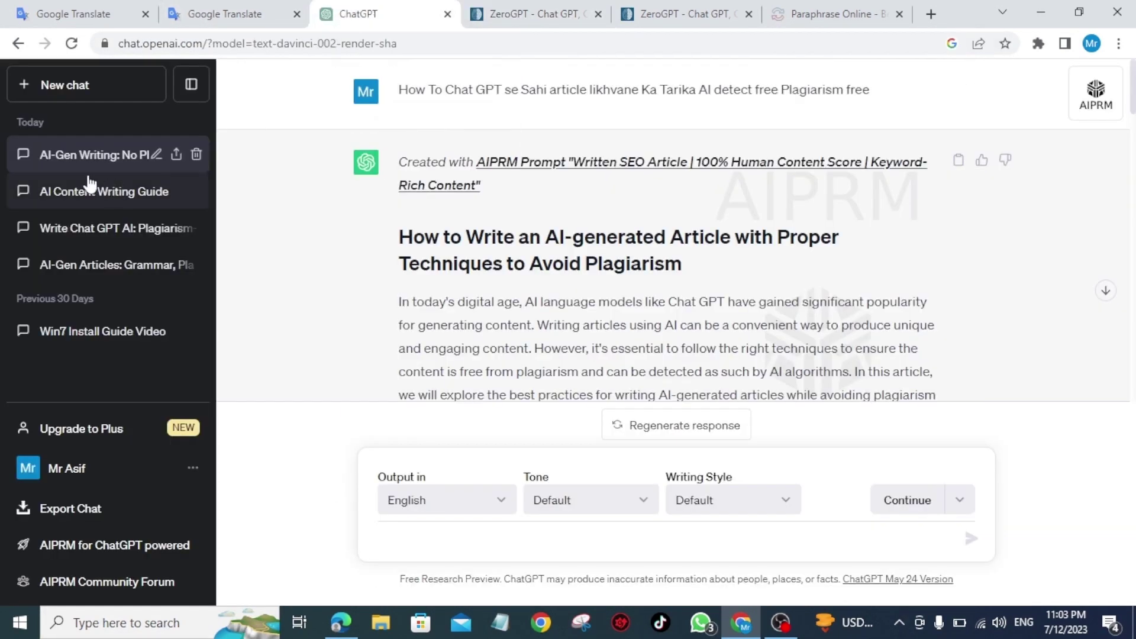
pyautogui.click(122, 198)
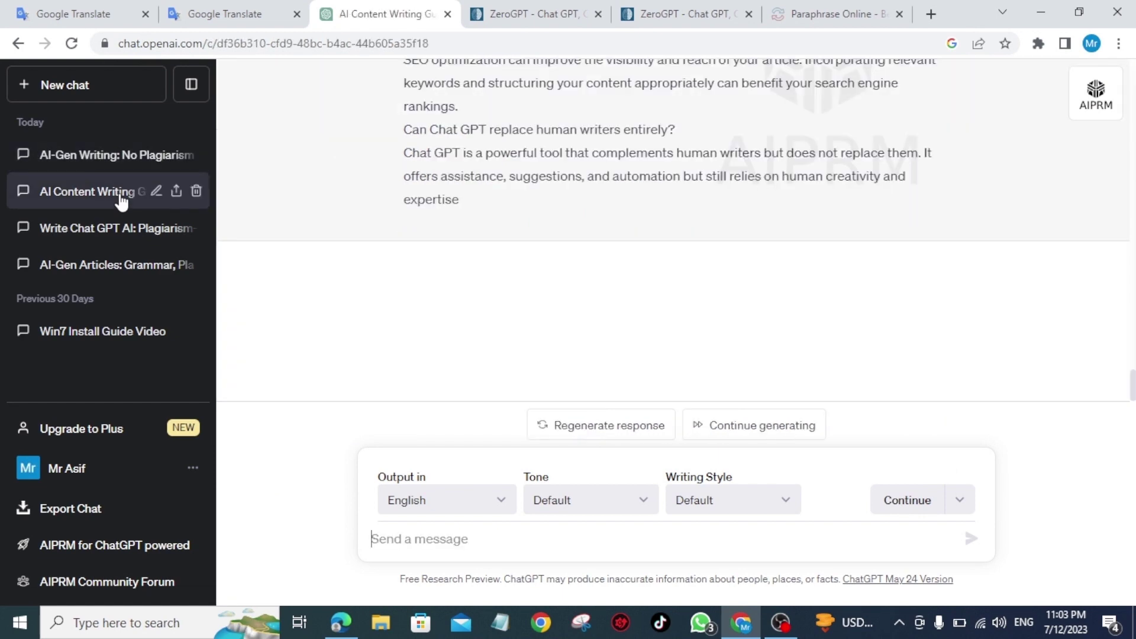
pyautogui.scroll(20, 721, 191)
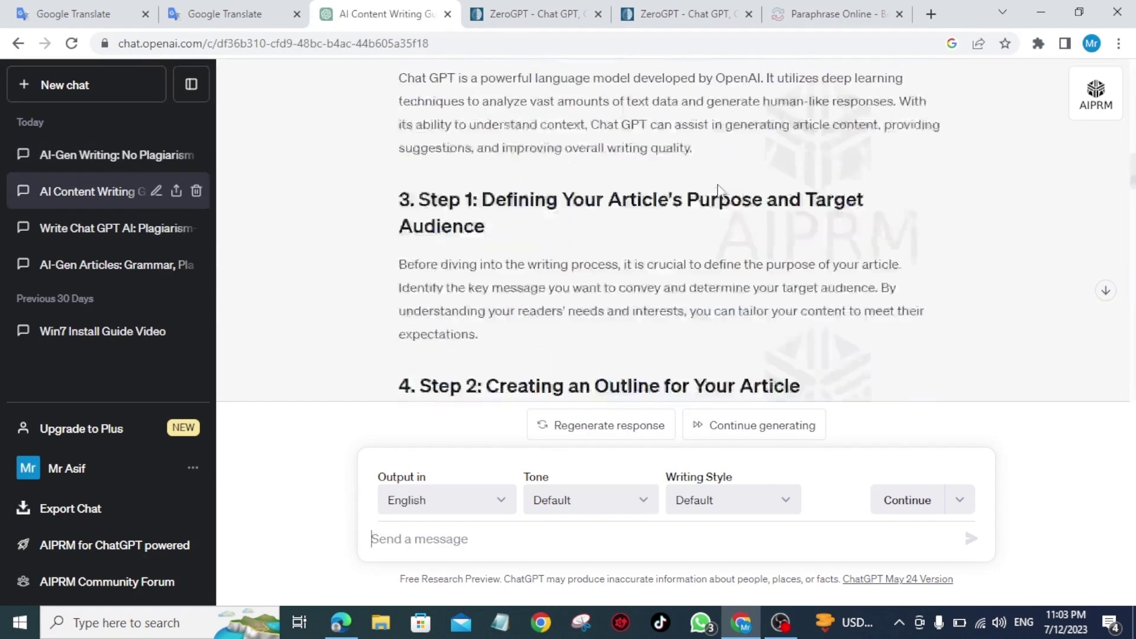
pyautogui.scroll(10, 721, 191)
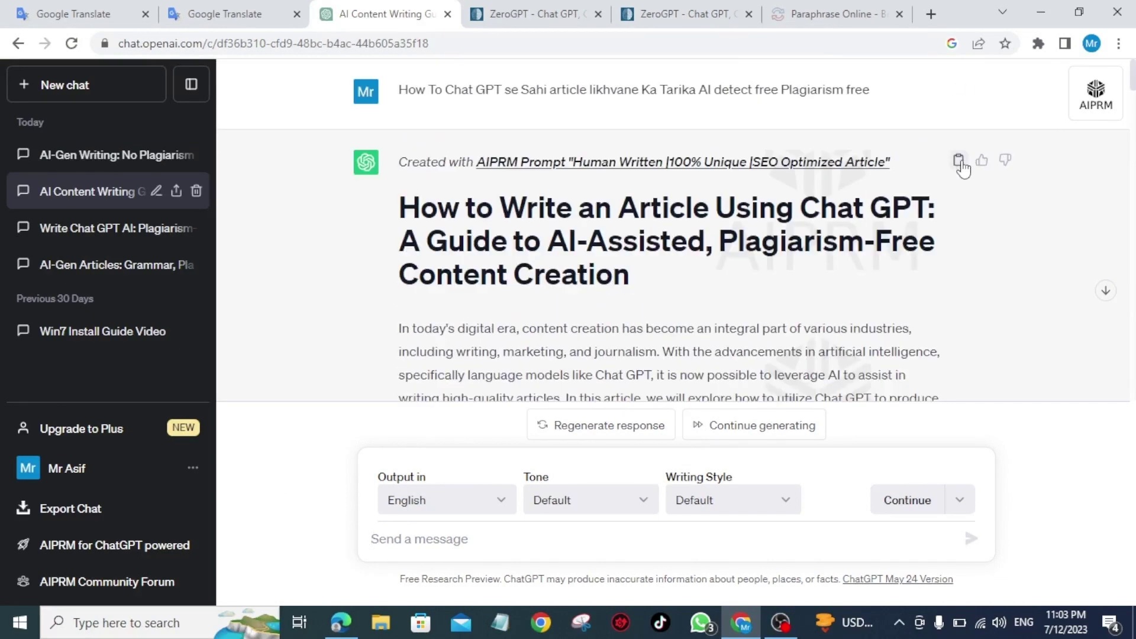